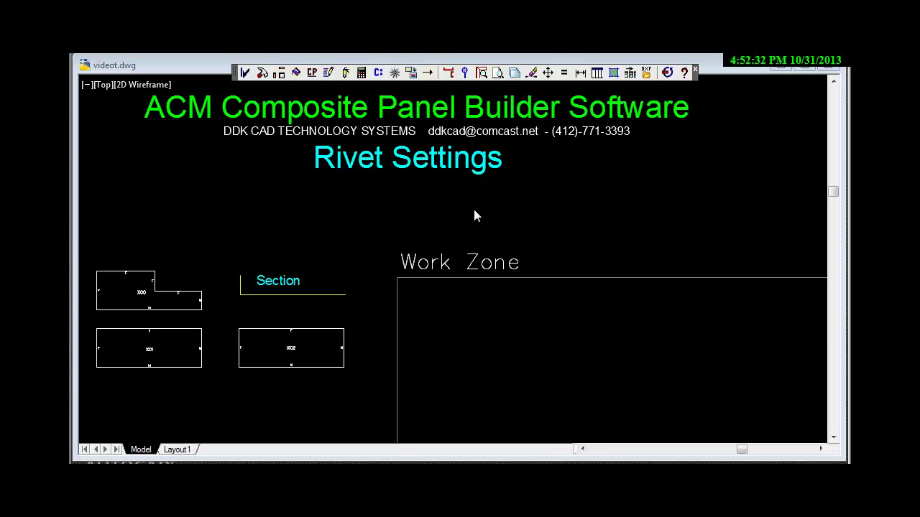
Step: Open the project's rivet settings and compare the hole diagram with Single Rivet Holes on and off
click(241, 73)
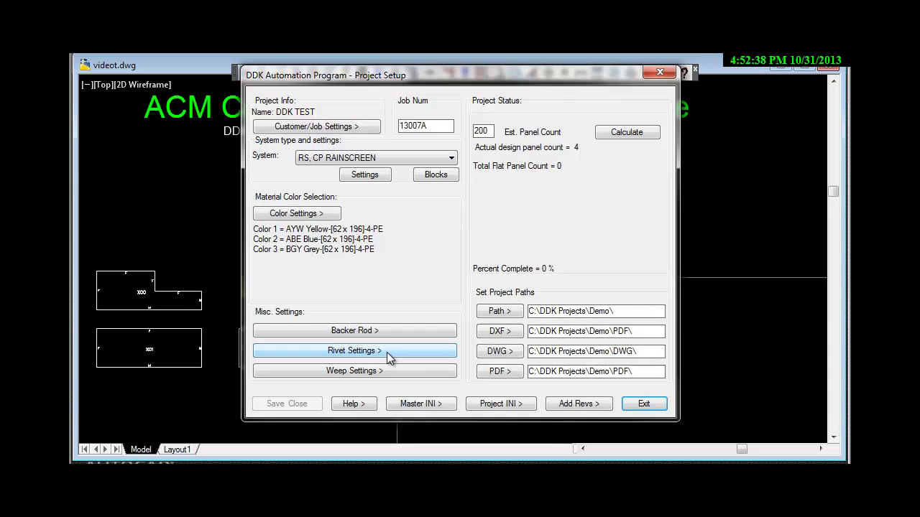
click(386, 352)
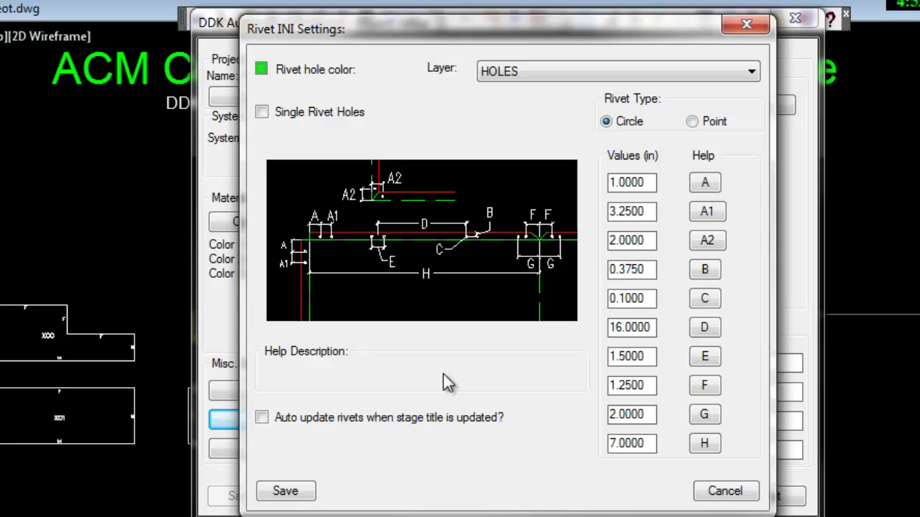
click(270, 115)
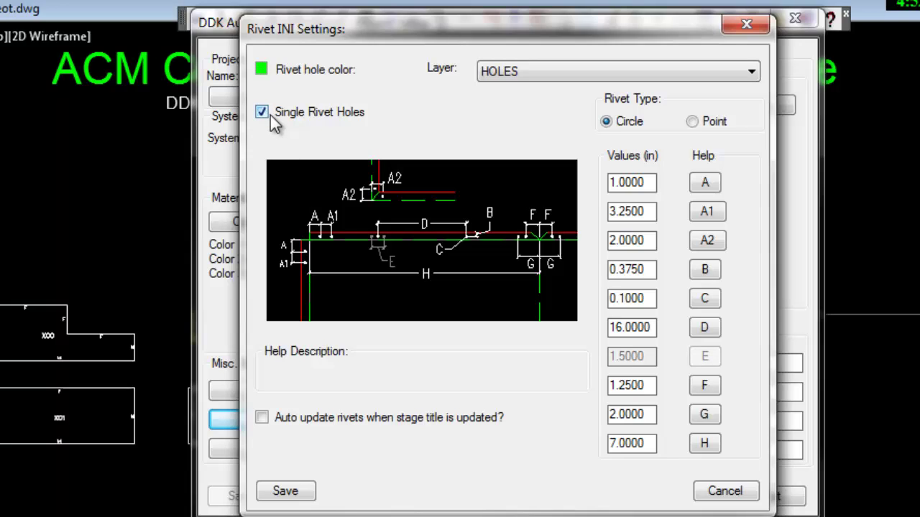
click(270, 115)
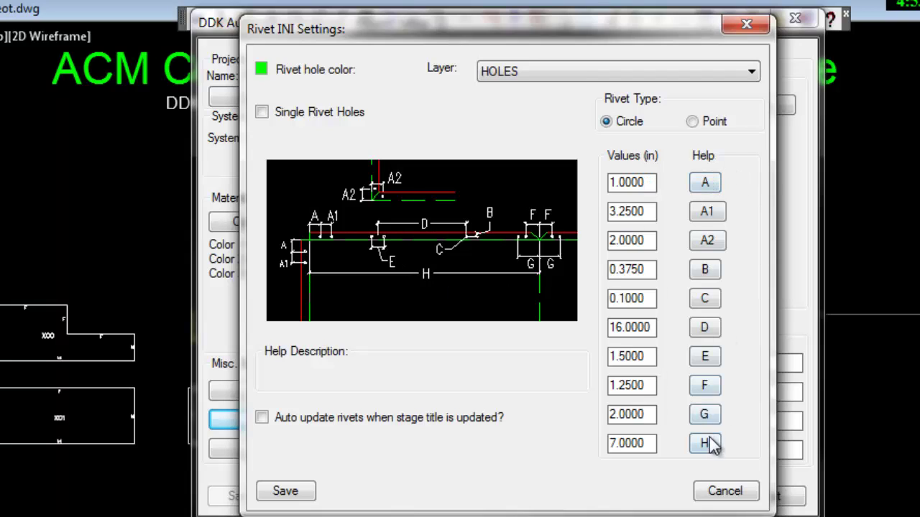
Step: Show the help description for rivet value D, save the rivet settings and close the project setup
click(705, 332)
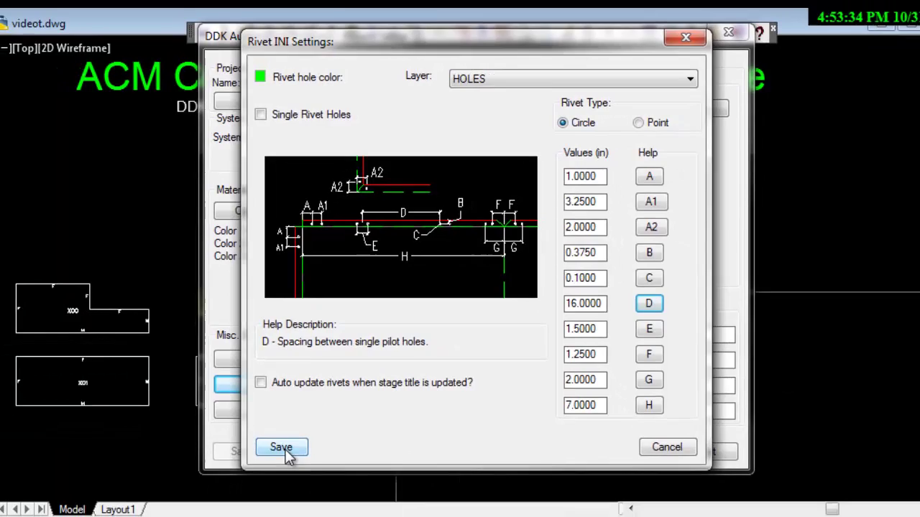
click(280, 447)
click(501, 293)
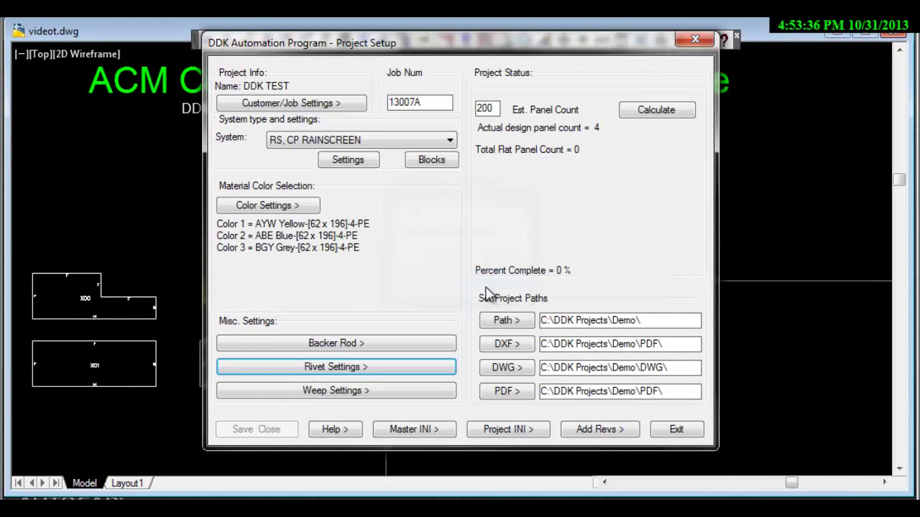
click(694, 42)
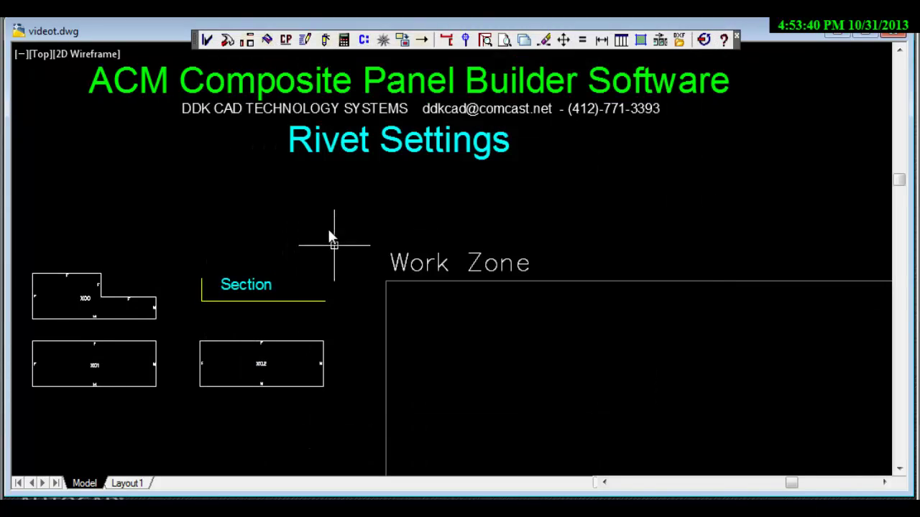
Step: Open the rivet settings directly from the list of editable settings, without going through the project setup, and close them
click(383, 41)
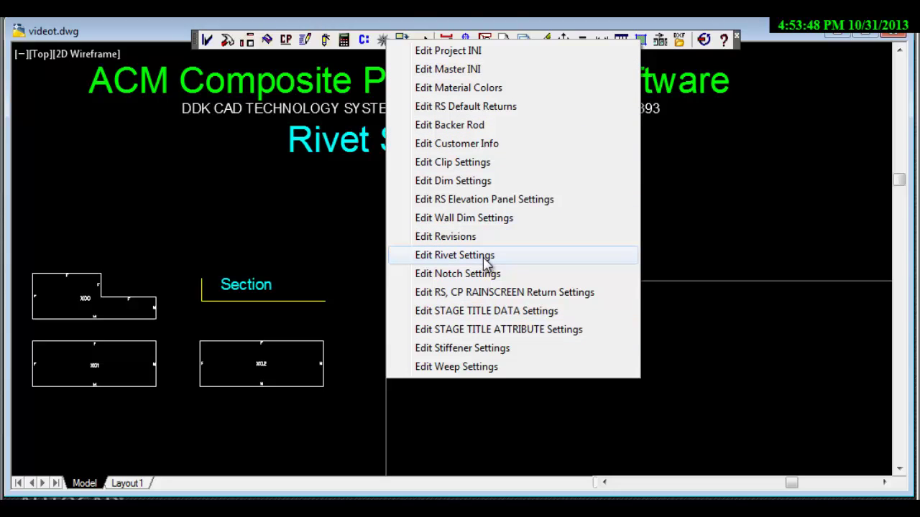
click(447, 256)
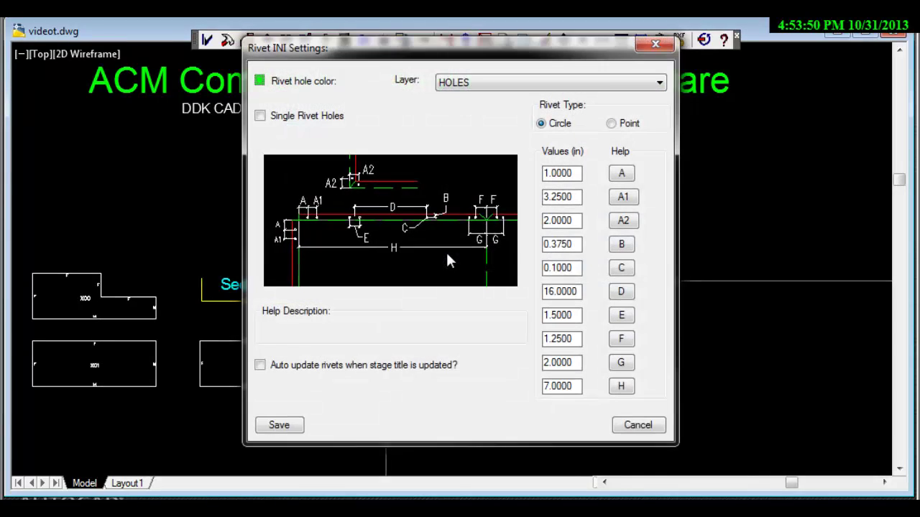
click(655, 45)
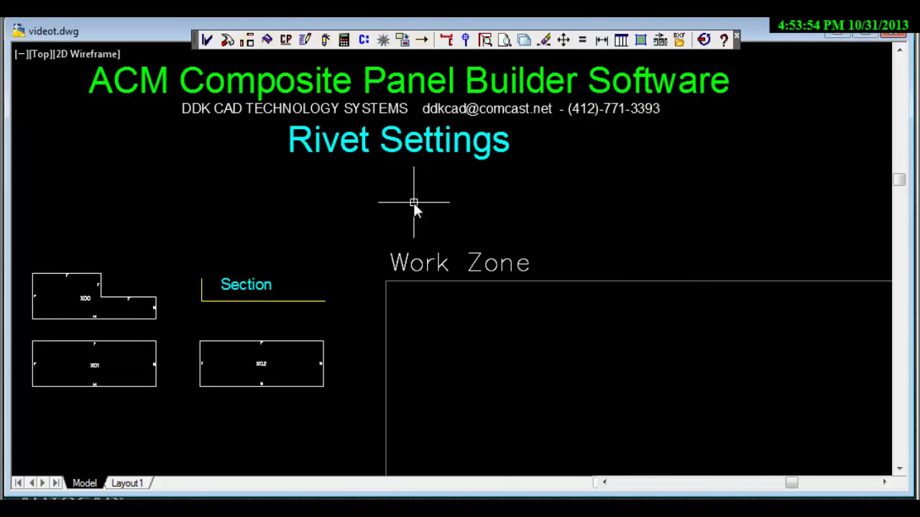
Step: Draw the flat panels for standard panels X00, X01 and X02 in the Work Zone
click(229, 301)
scroll(62, 338, up, 2)
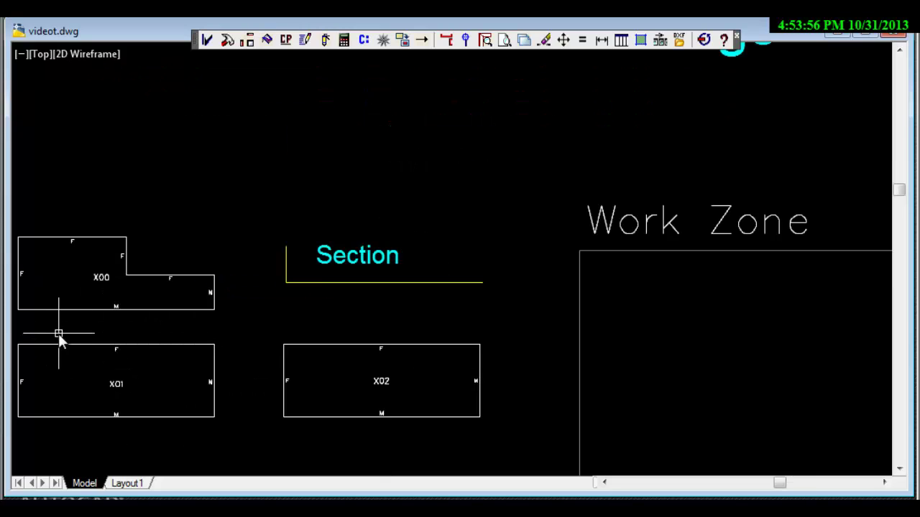
mouse_move(62, 335)
middle_down()
mouse_move(148, 322)
mouse_move(174, 303)
middle_up()
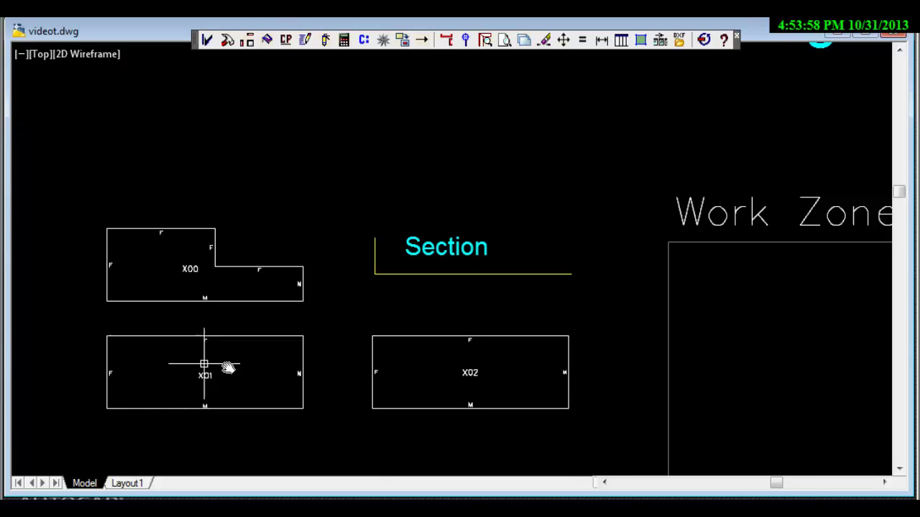
click(489, 344)
key(Escape)
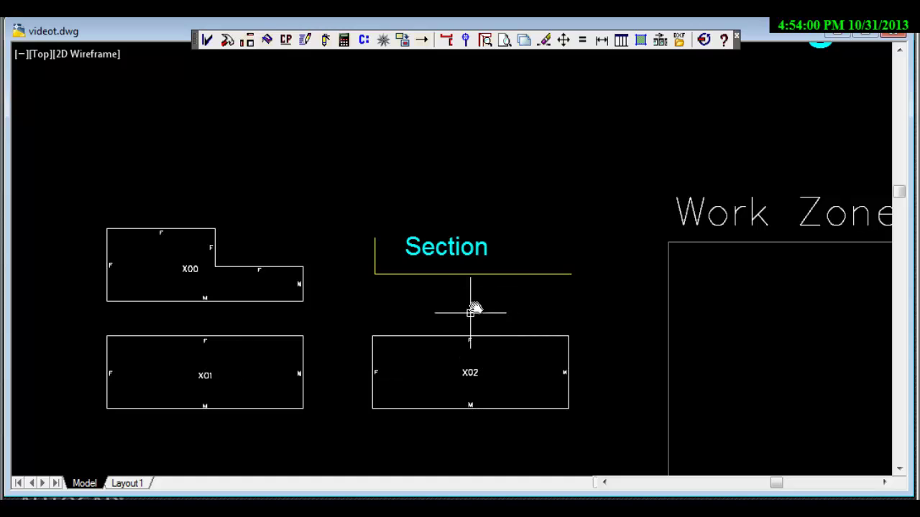
mouse_move(472, 312)
middle_down()
mouse_move(409, 299)
mouse_move(425, 293)
middle_up()
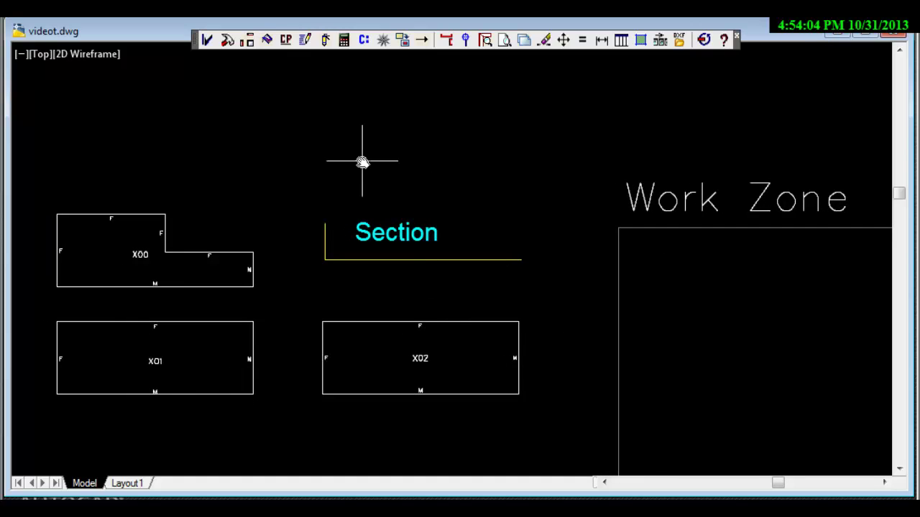
click(641, 39)
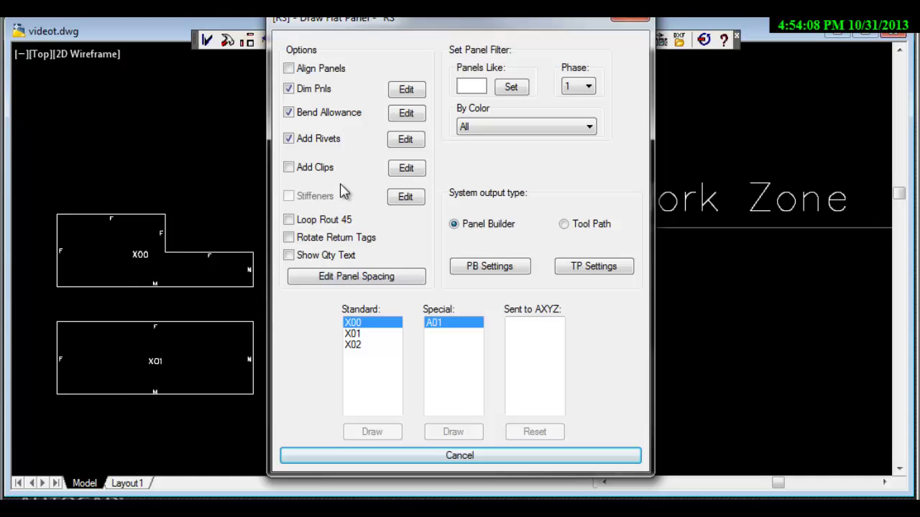
drag(359, 327, 363, 344)
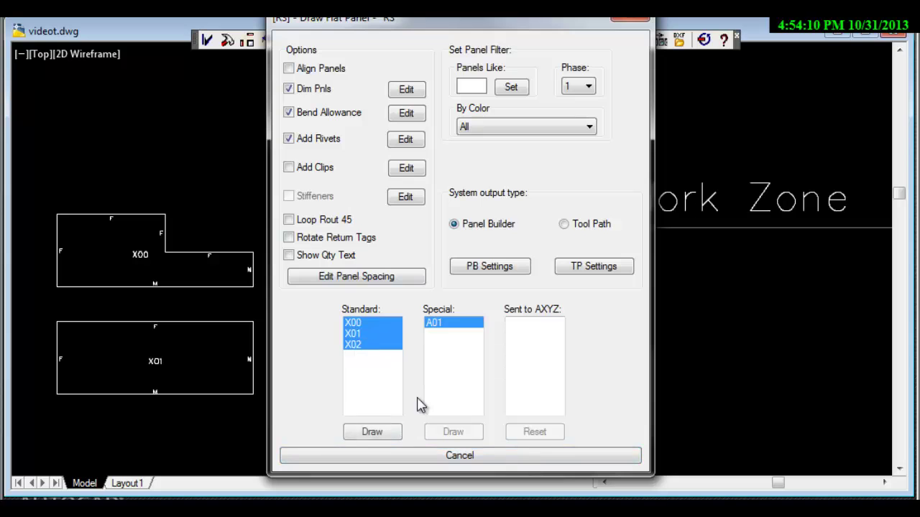
click(372, 433)
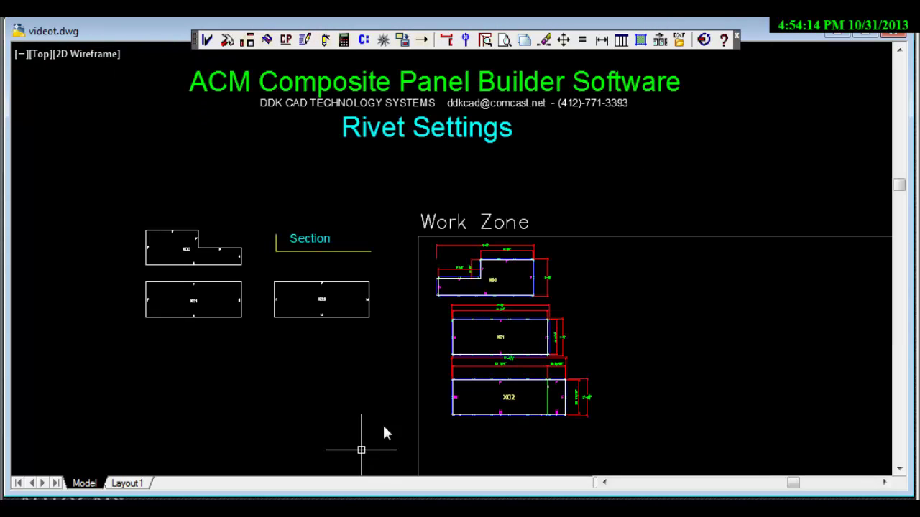
Step: Examine the rivet hole placement at the inside corner, outside corner and along the edges of flat panel X00
scroll(501, 302, up, 6)
middle_drag(480, 308, 608, 289)
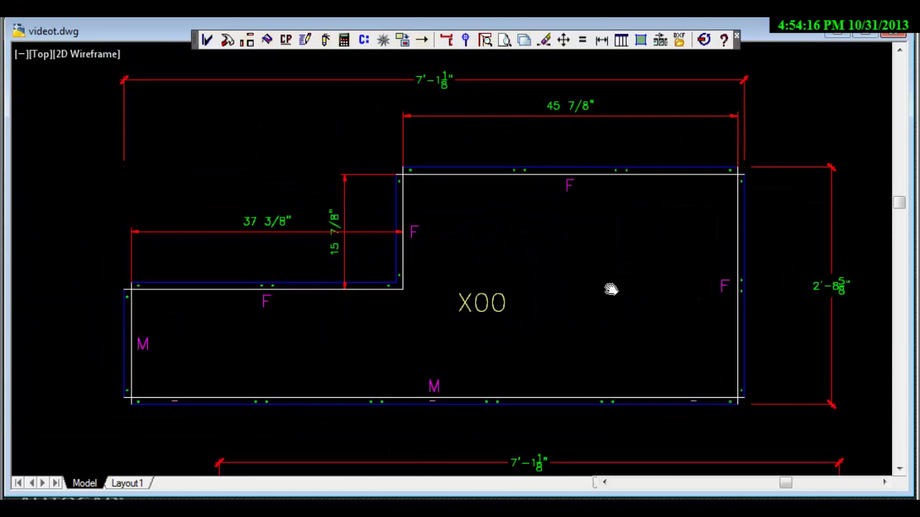
scroll(380, 292, up, 5)
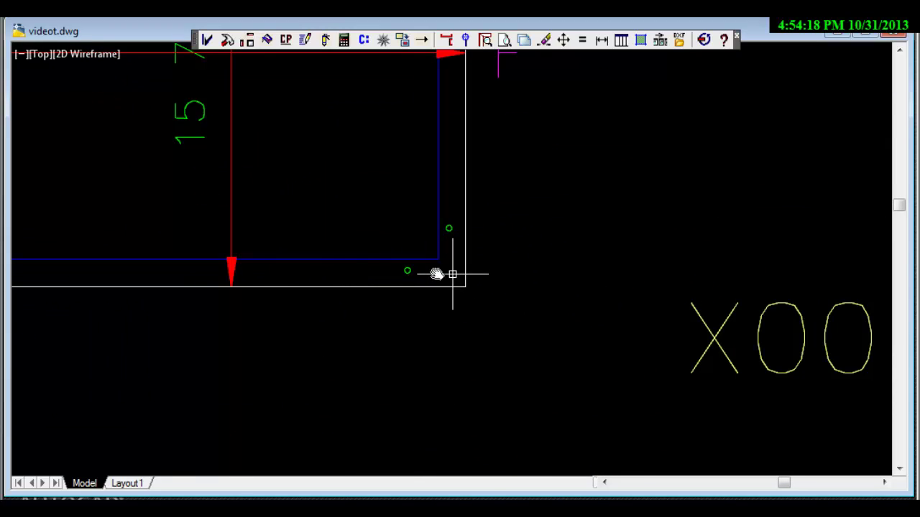
scroll(404, 235, down, 3)
scroll(403, 235, down, 2)
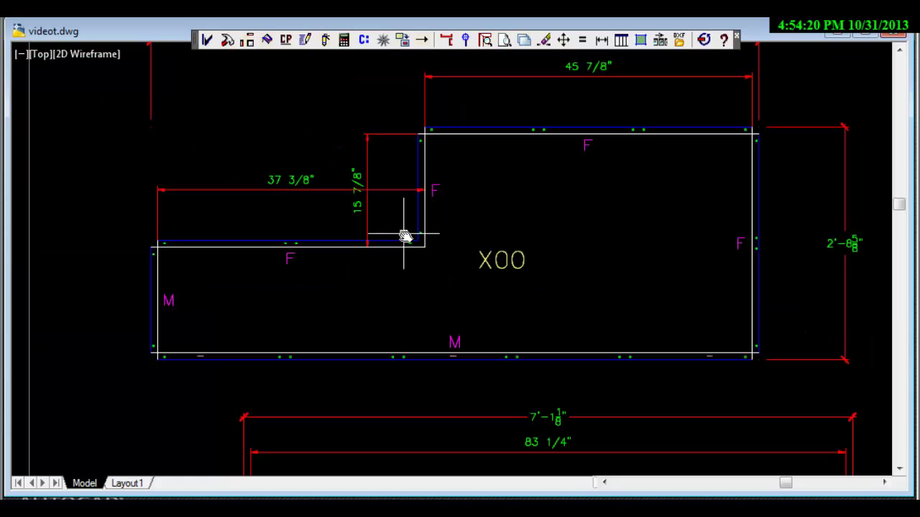
scroll(771, 128, up, 4)
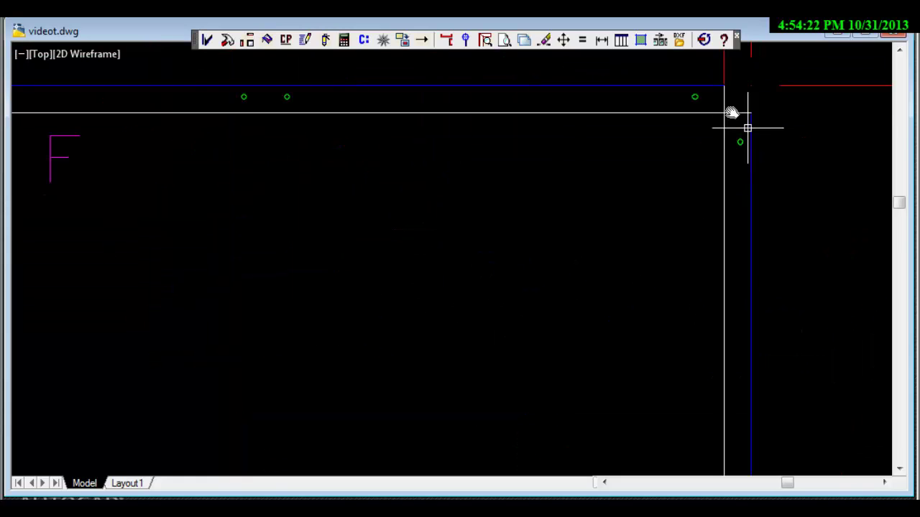
scroll(554, 223, down, 3)
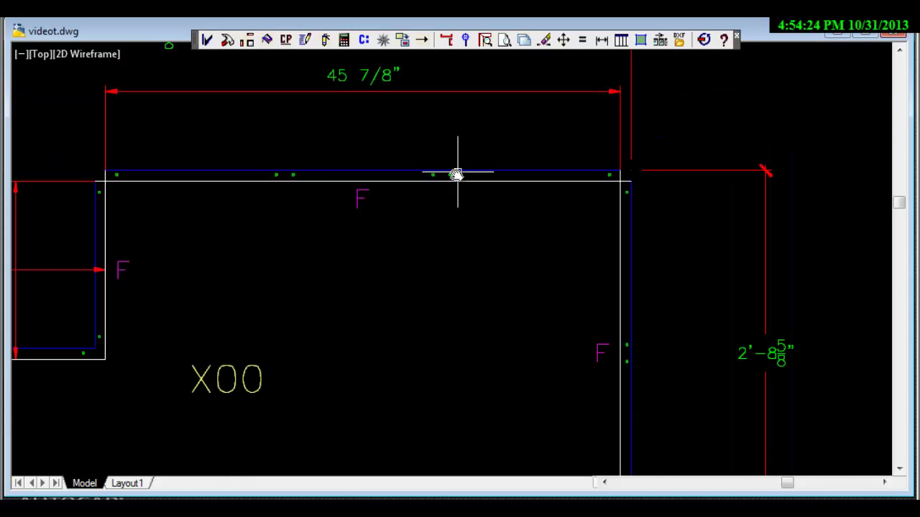
scroll(436, 221, down, 2)
middle_drag(432, 288, 540, 156)
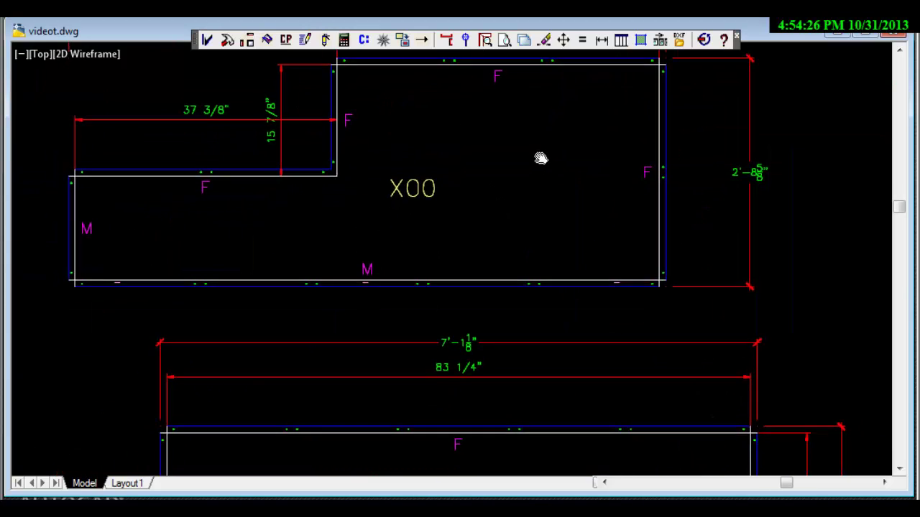
Step: Examine the rivet holes on both sides of the 90° fold notch in flat panel X02
scroll(525, 346, down, 3)
middle_drag(521, 382, 475, 204)
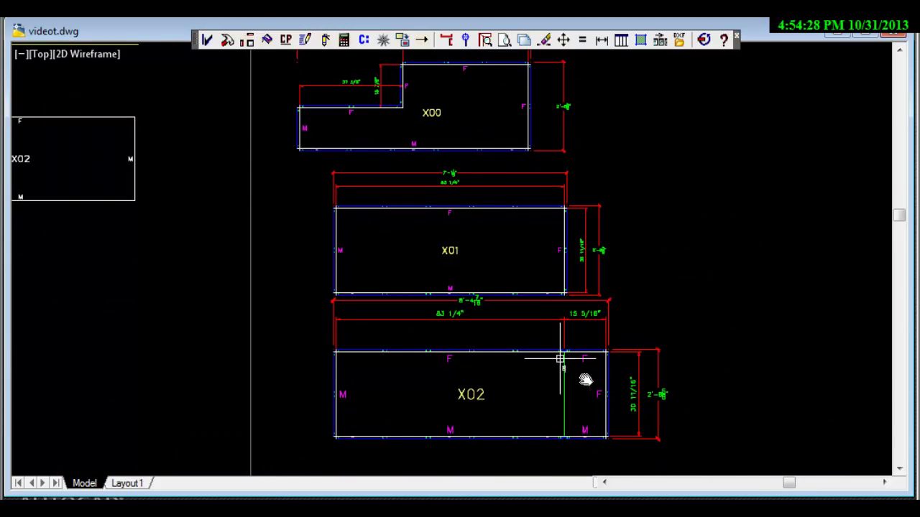
scroll(586, 372, up, 6)
middle_drag(589, 370, 656, 264)
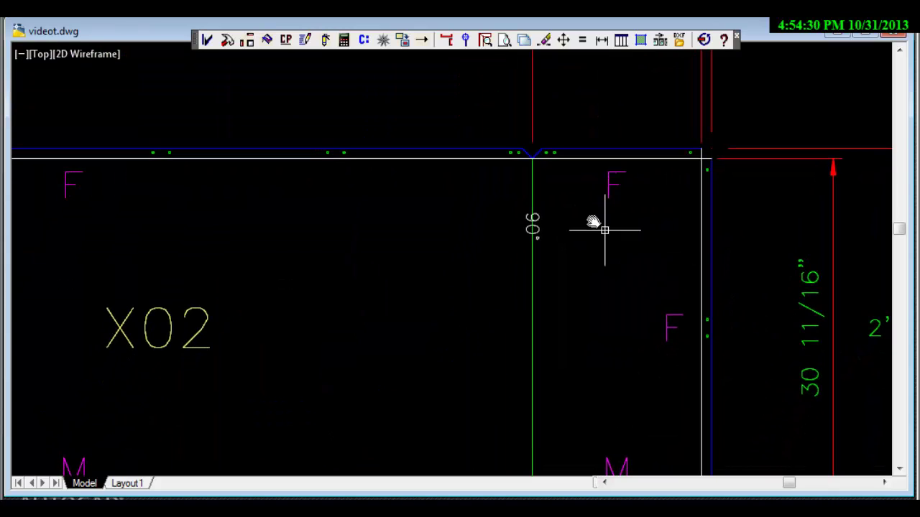
scroll(520, 137, up, 3)
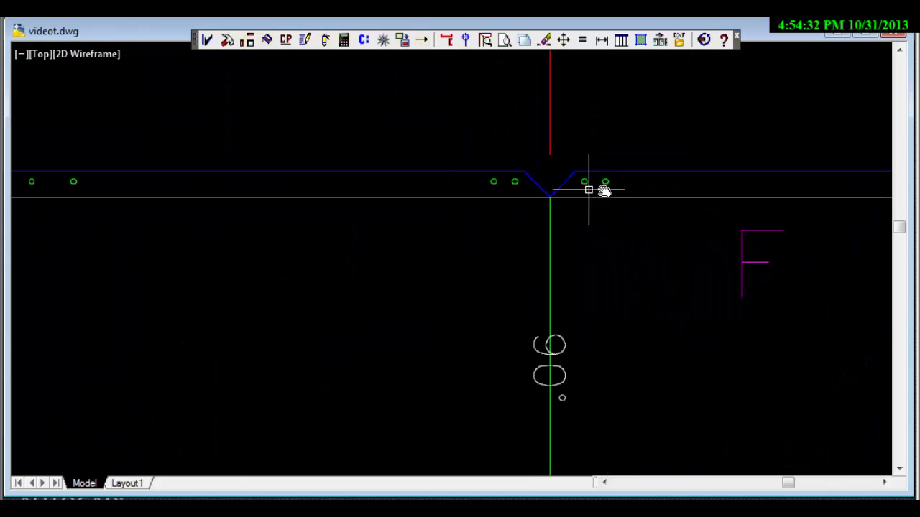
scroll(613, 219, down, 2)
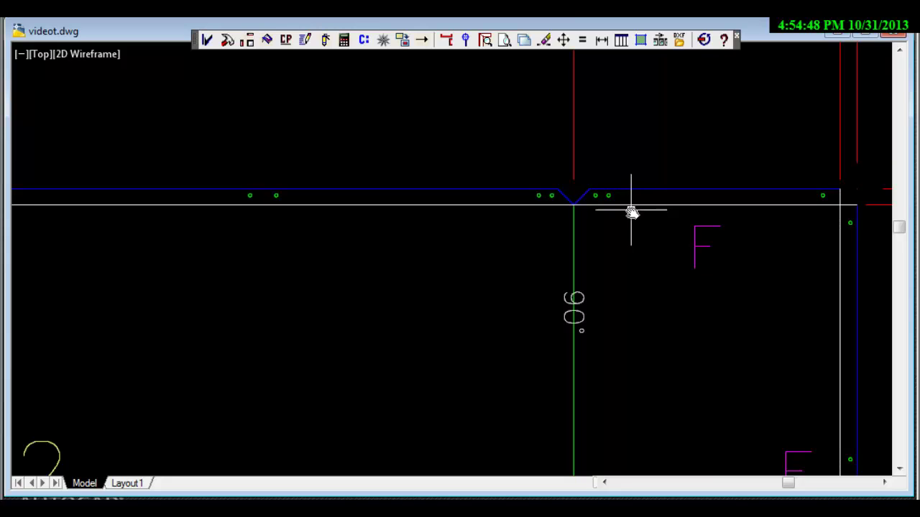
scroll(630, 215, down, 3)
scroll(608, 258, down, 3)
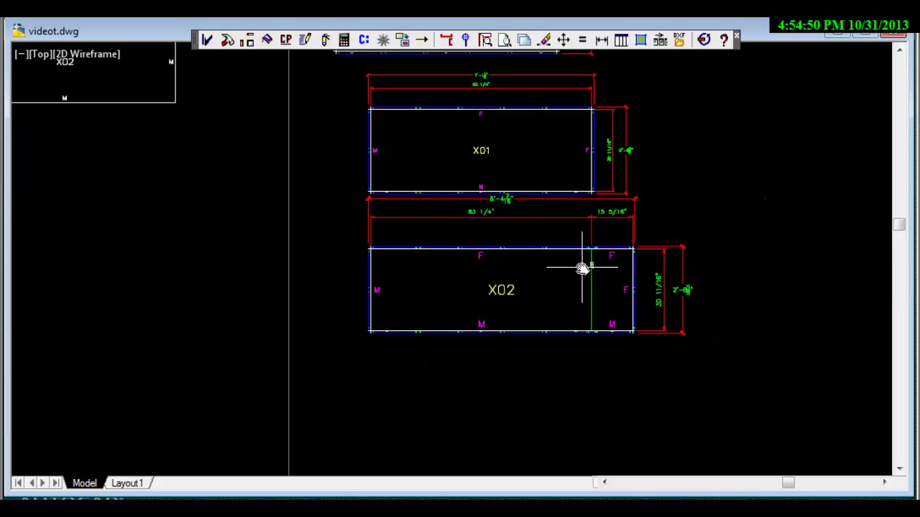
Step: Insert stage title sheets around all three flat panels, placing the panel row point above the Work Zone beside the drawing title
middle_drag(582, 256, 539, 334)
scroll(538, 333, down, 2)
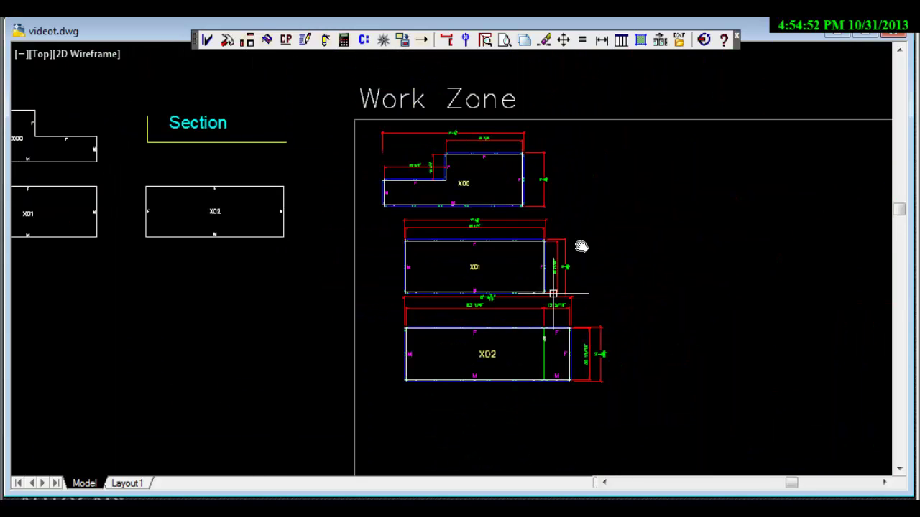
click(664, 41)
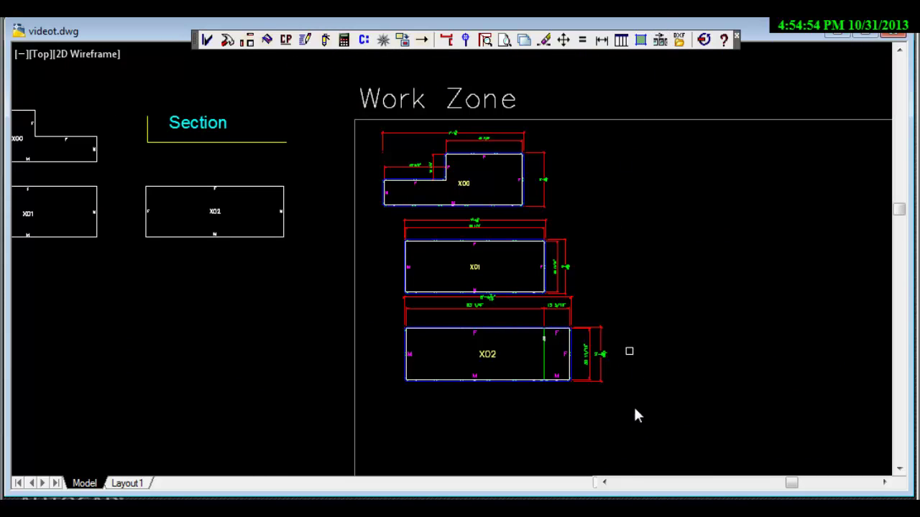
click(647, 423)
click(364, 123)
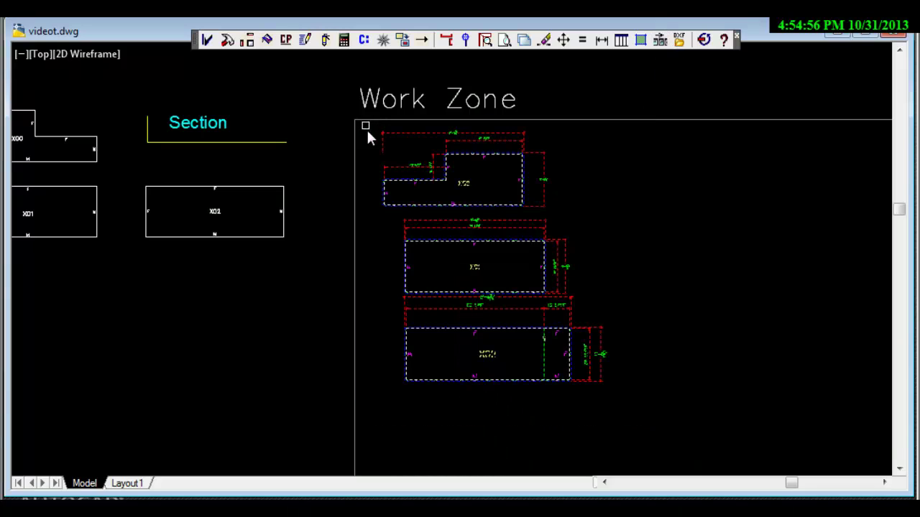
click(460, 282)
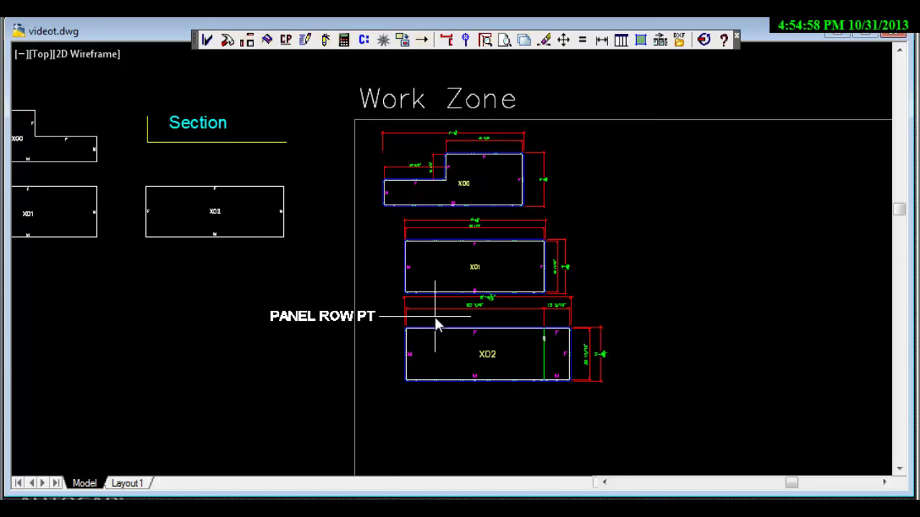
scroll(429, 334, down, 3)
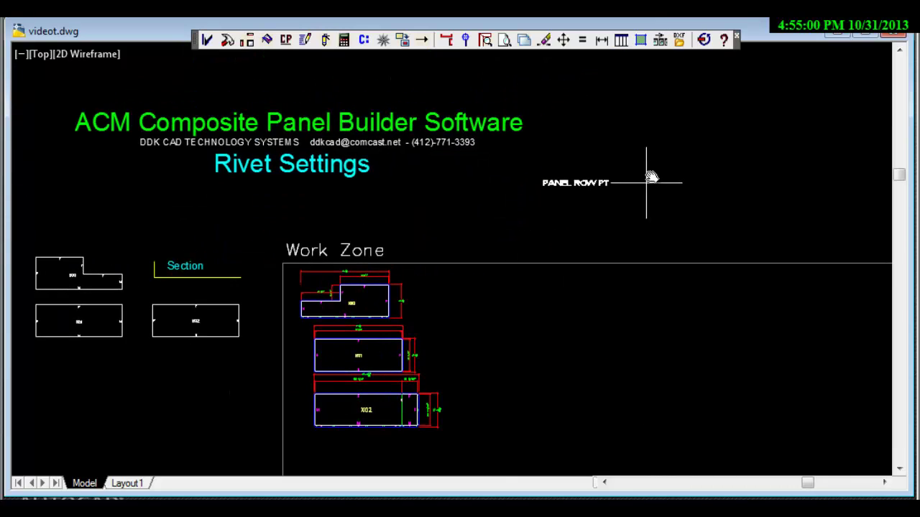
click(649, 177)
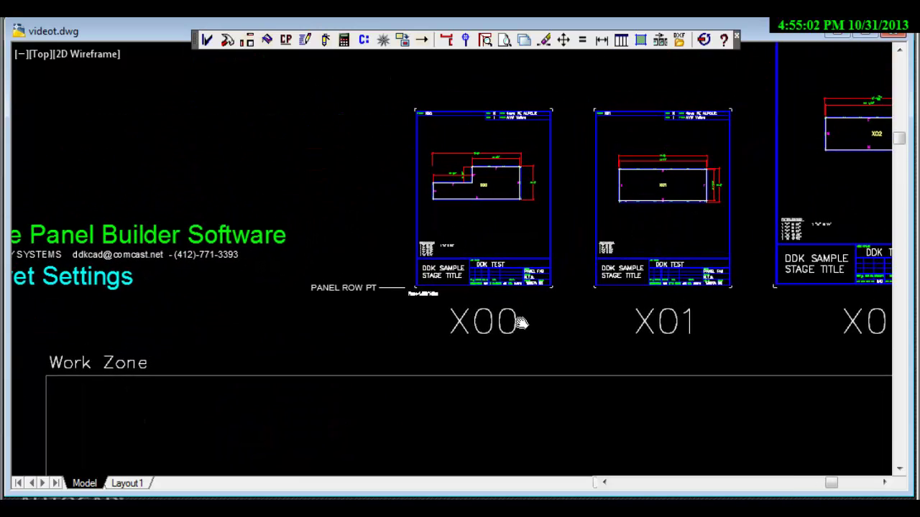
scroll(478, 183, up, 8)
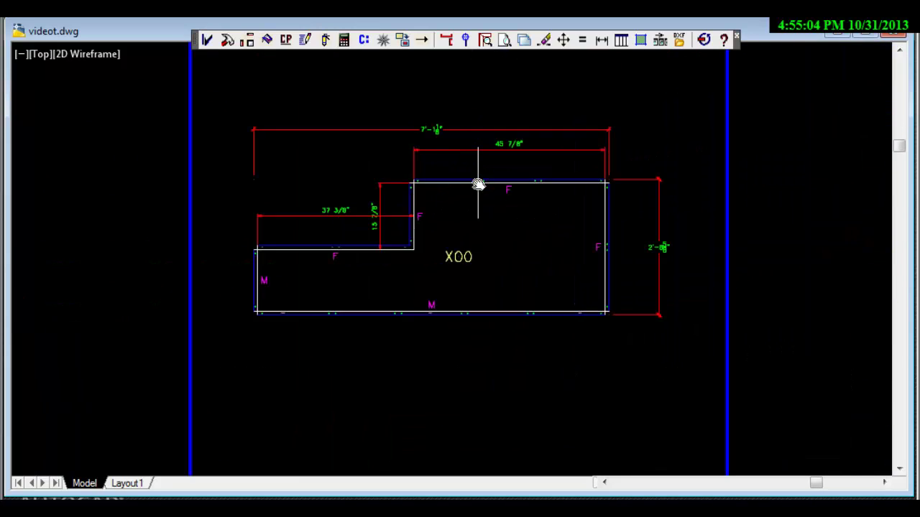
Step: Enable single rivet holes and automatic rivet updates when the stage title is updated in the rivet settings, and save them
scroll(479, 185, down, 2)
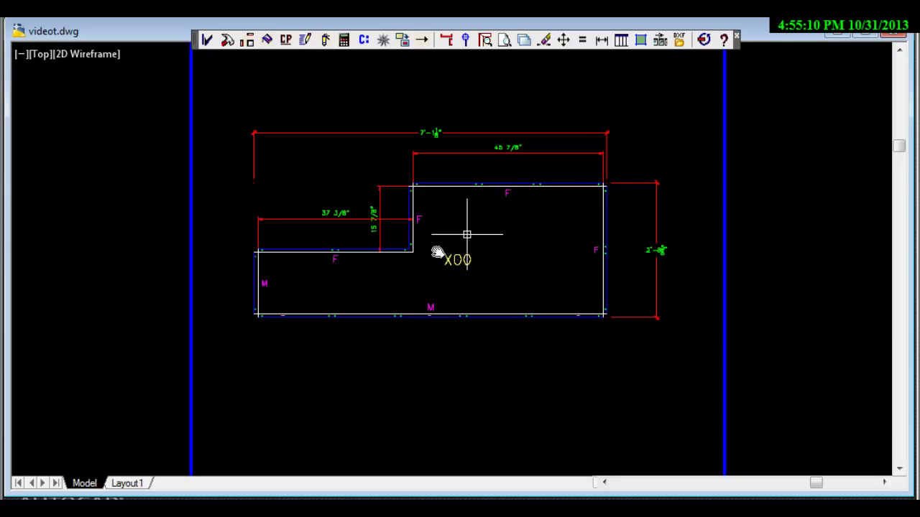
scroll(437, 253, down, 2)
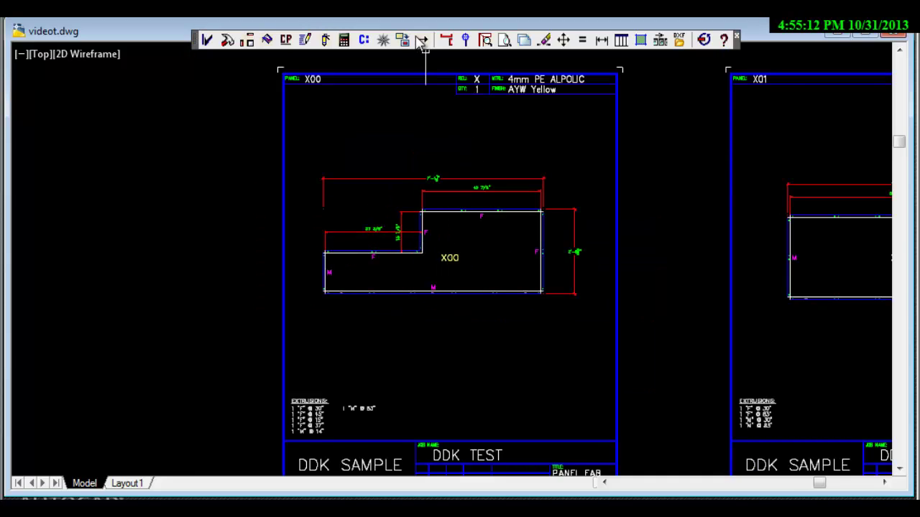
click(382, 40)
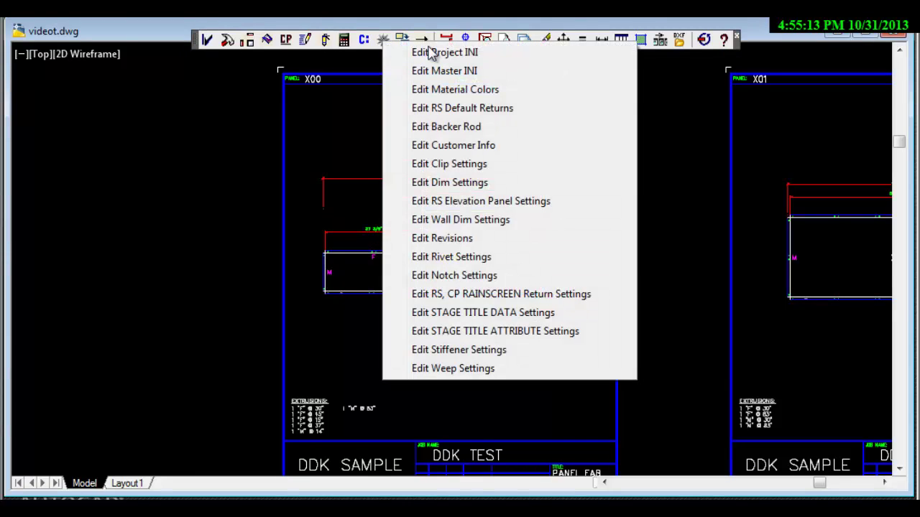
click(471, 259)
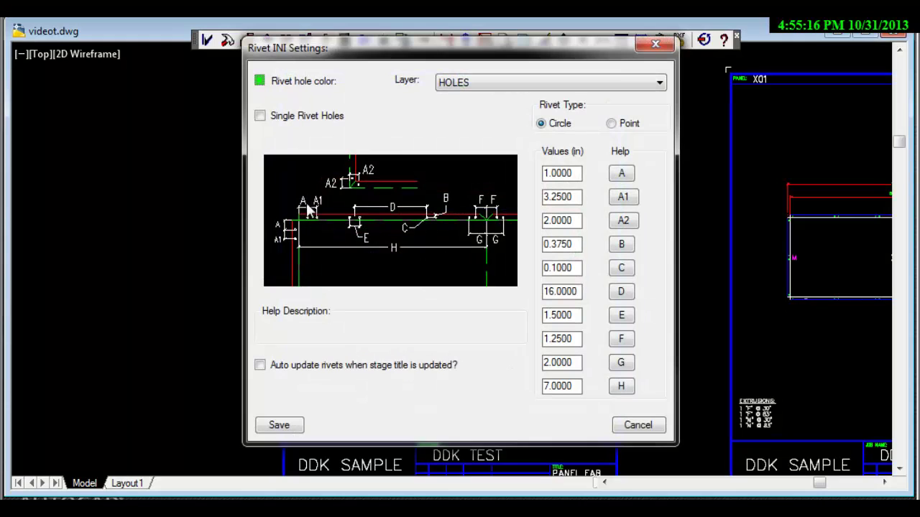
click(261, 118)
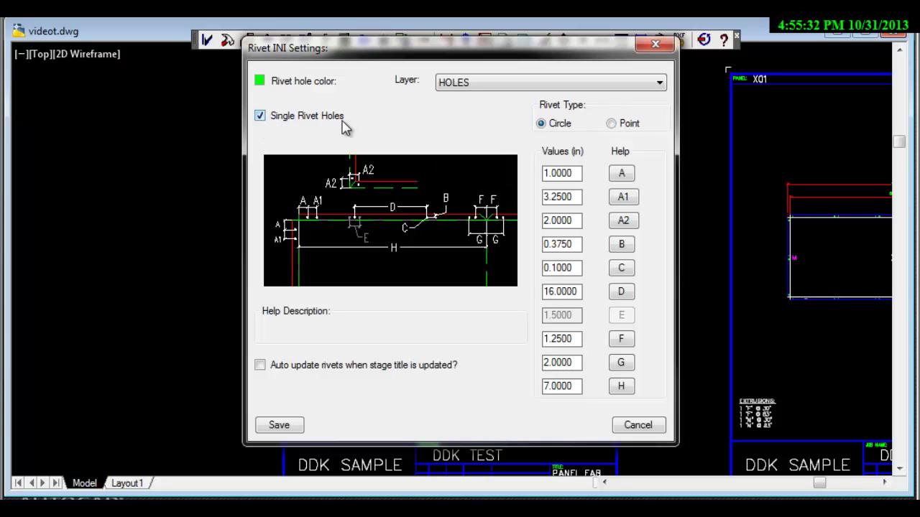
click(260, 368)
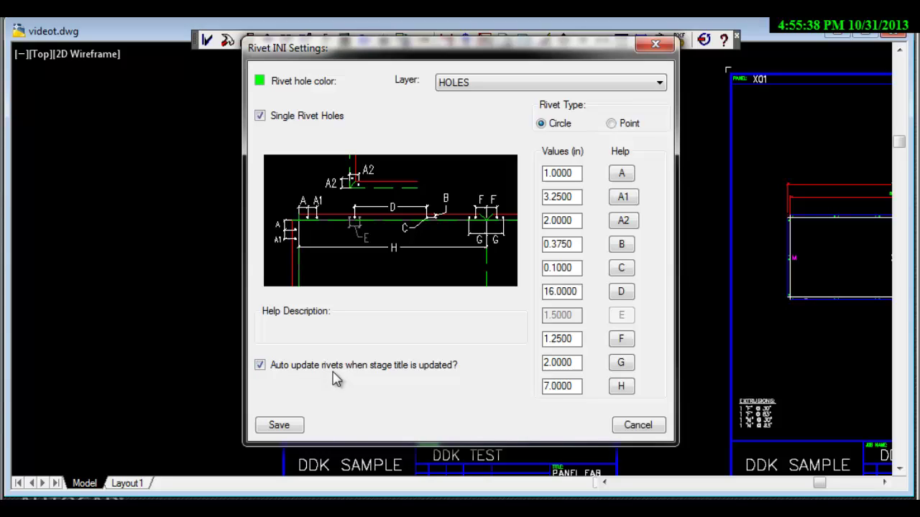
click(293, 425)
click(491, 284)
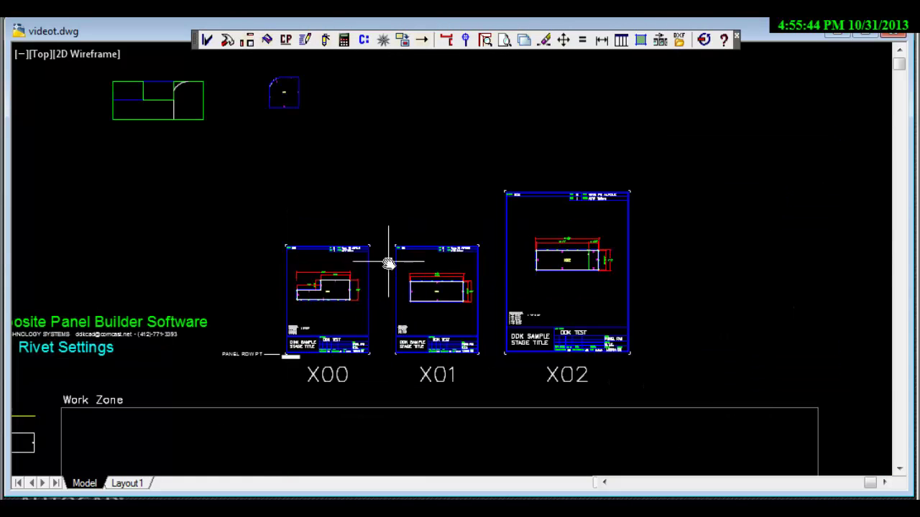
Step: Update the components of the X00, X01 and X02 stage title sheets with GSG-TITLE2, selecting all three sheets together
scroll(388, 258, up, 2)
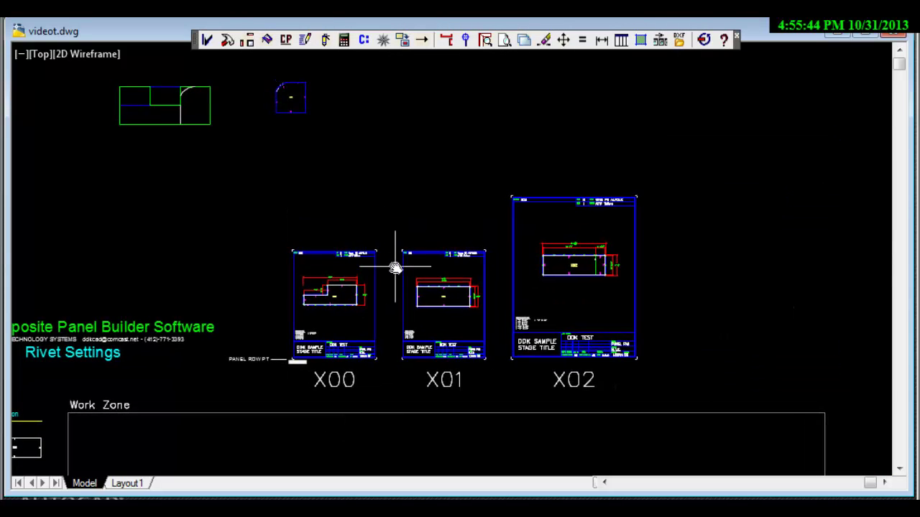
click(372, 40)
click(485, 388)
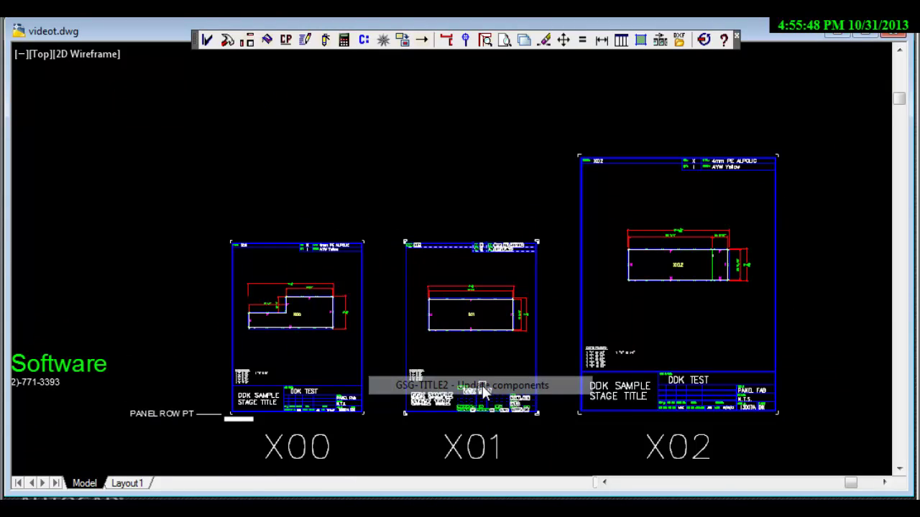
click(595, 257)
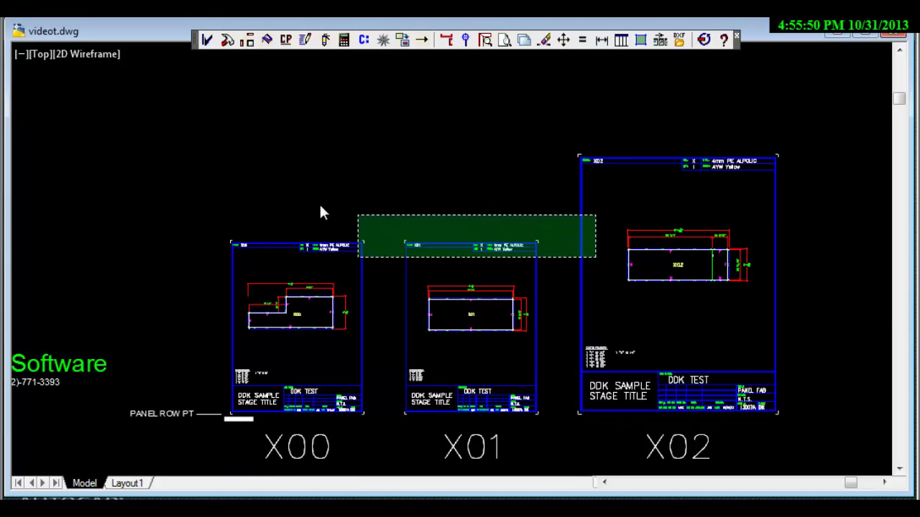
click(302, 201)
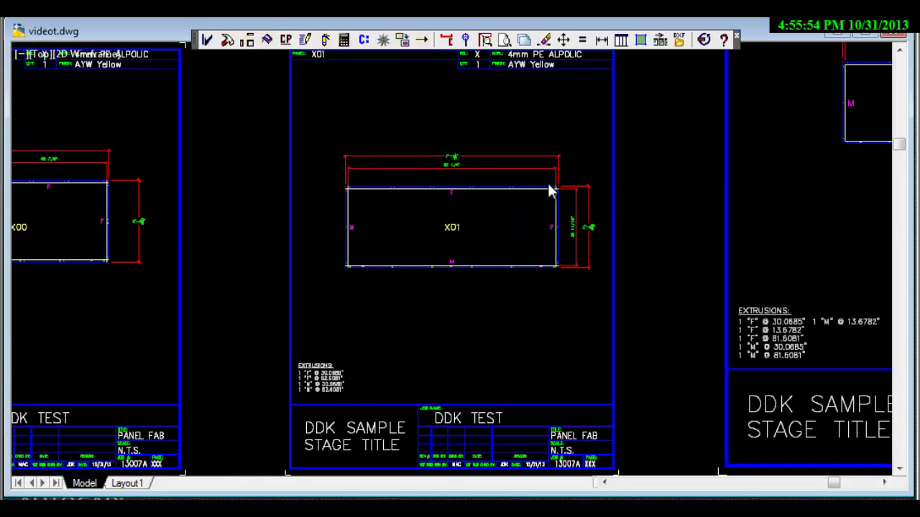
Step: Examine the updated rivet holes along the edges of panel X00 on its stage title sheet
scroll(431, 263, up, 5)
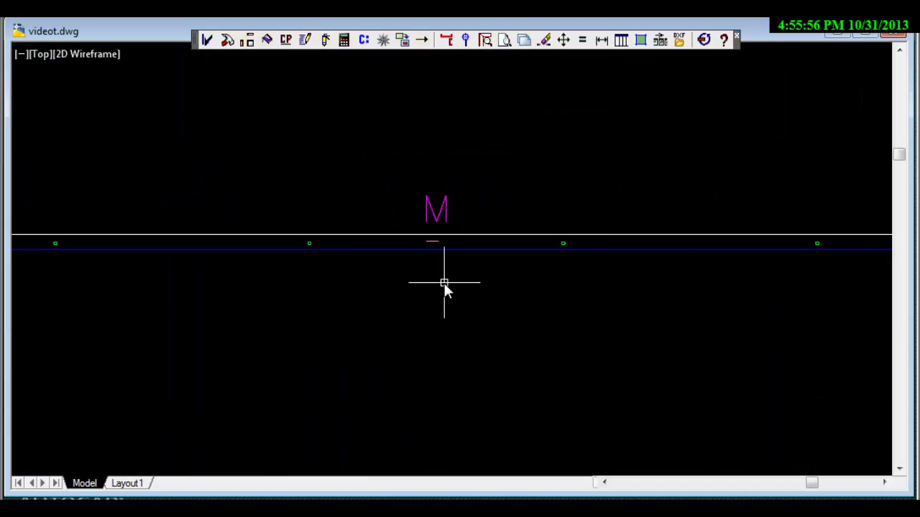
scroll(474, 276, down, 3)
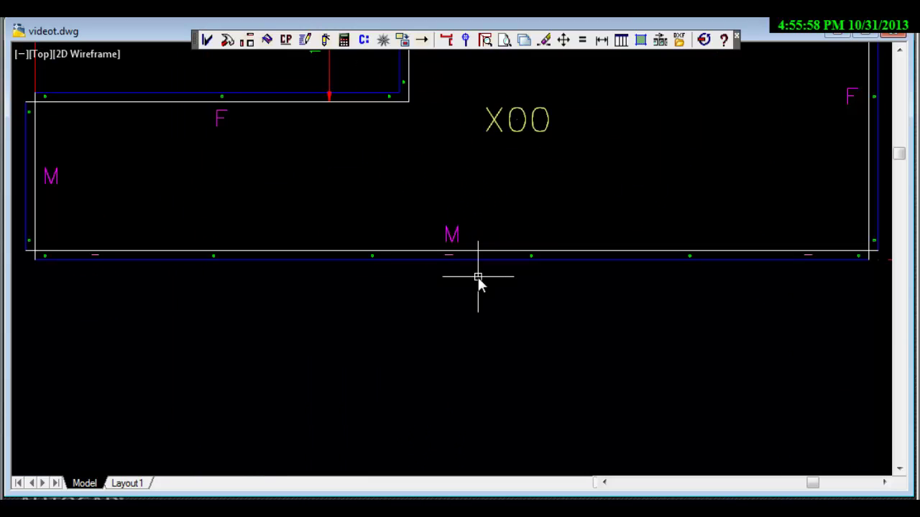
scroll(478, 278, down, 2)
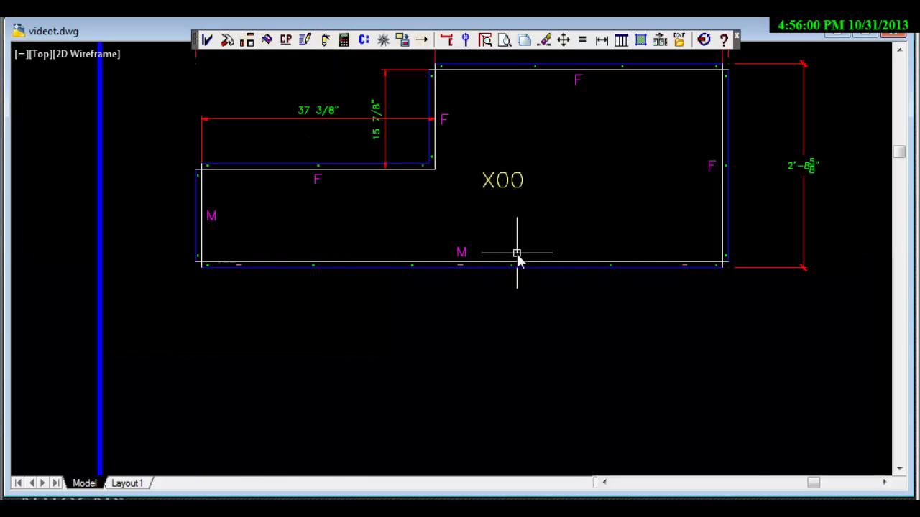
scroll(516, 248, down, 2)
middle_drag(519, 248, 509, 302)
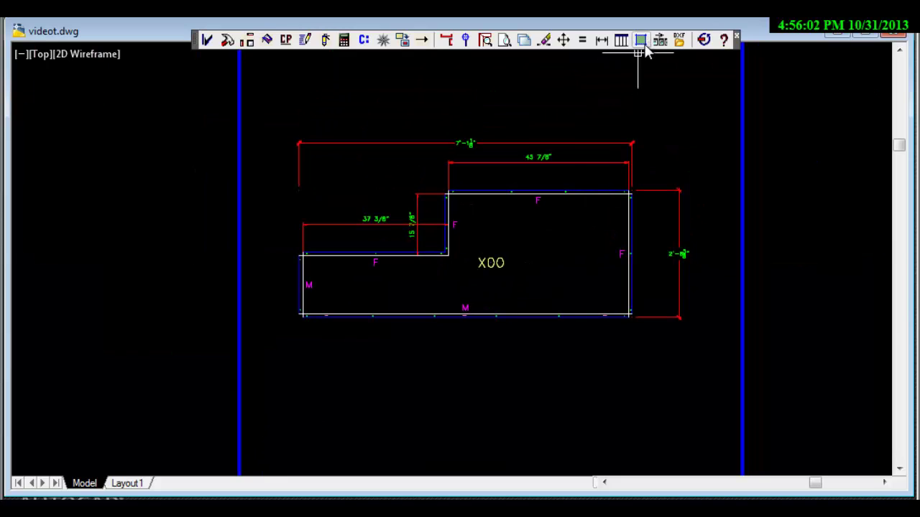
scroll(538, 274, down, 2)
middle_drag(537, 273, 530, 243)
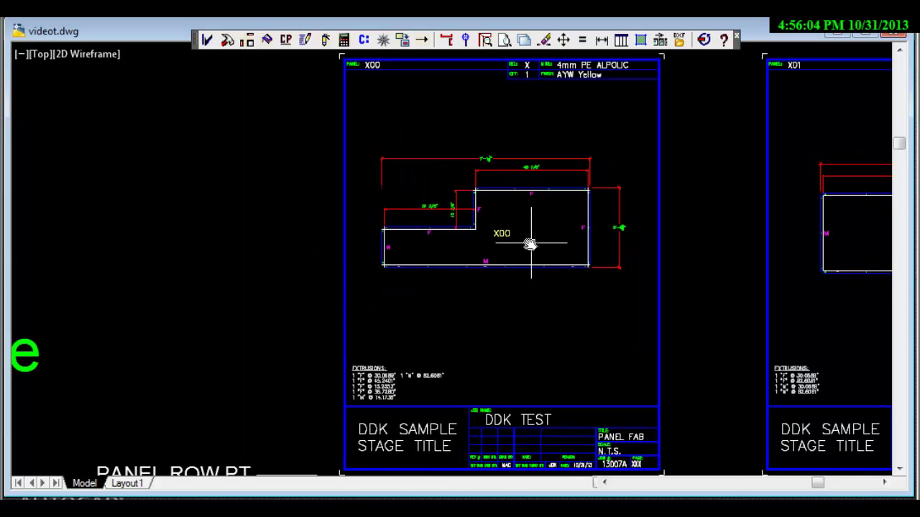
Step: Review the rivet settings from the flat panel drawing options, close them without edits, and draw standard panel X00 in the Work Zone
click(641, 41)
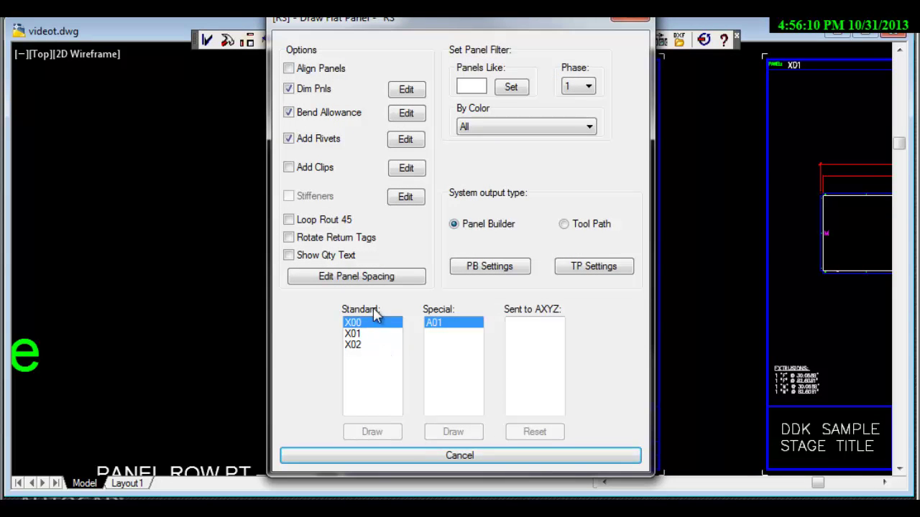
click(406, 140)
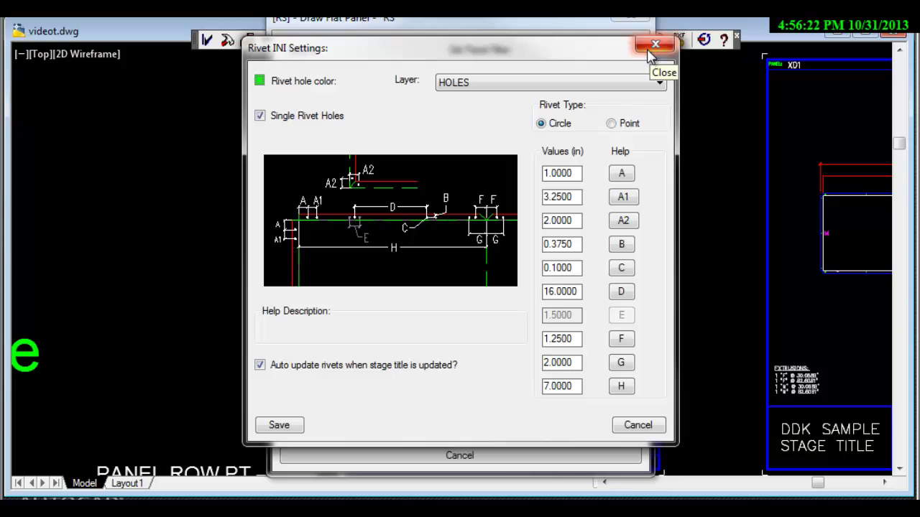
click(665, 46)
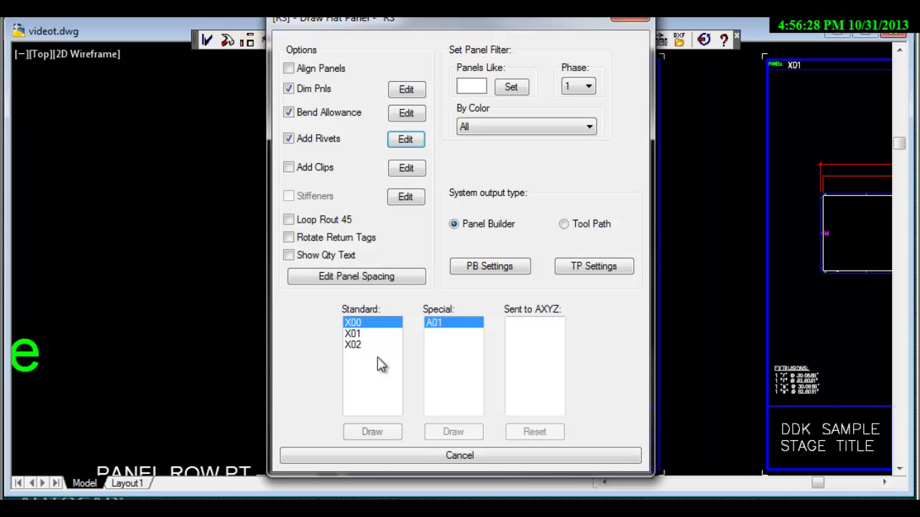
click(353, 322)
click(371, 431)
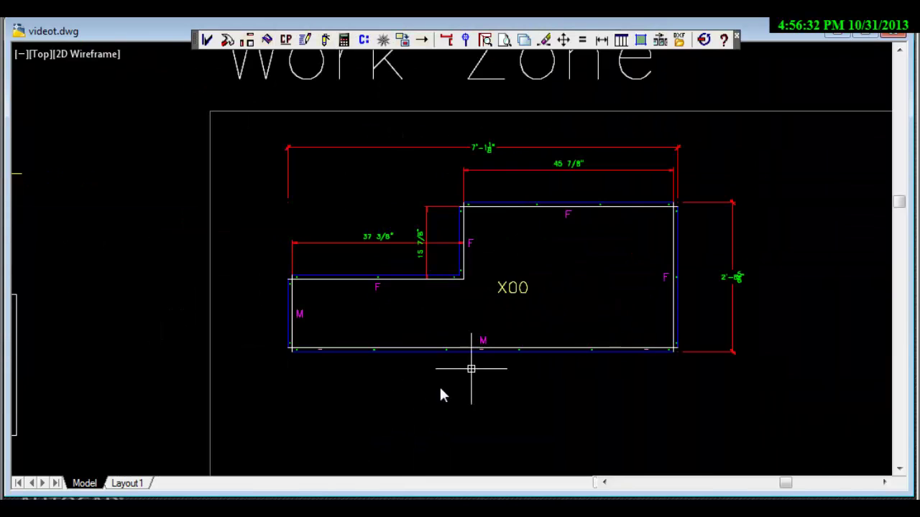
Step: Examine the newly drawn flat panel X00 and its rivet holes in the Work Zone, along with the surrounding drawing
scroll(335, 438, down, 3)
scroll(334, 437, down, 1)
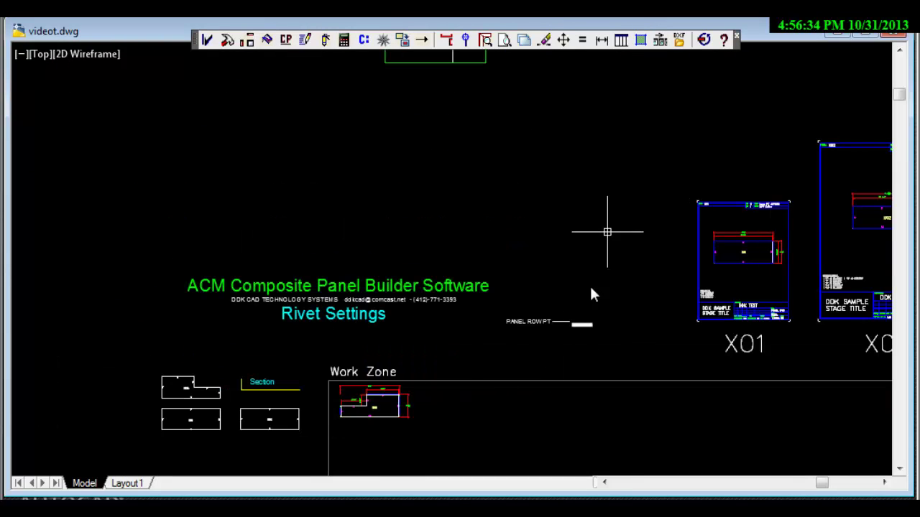
middle_drag(547, 398, 604, 341)
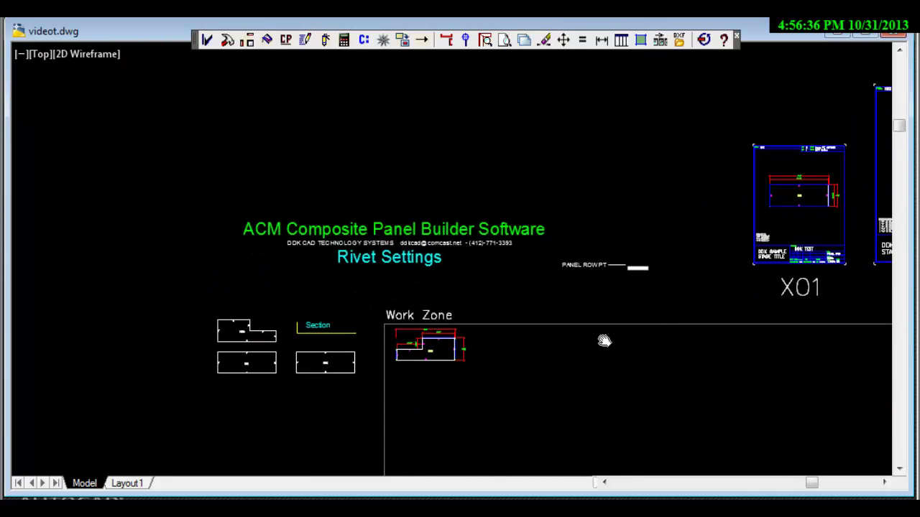
scroll(396, 352, up, 5)
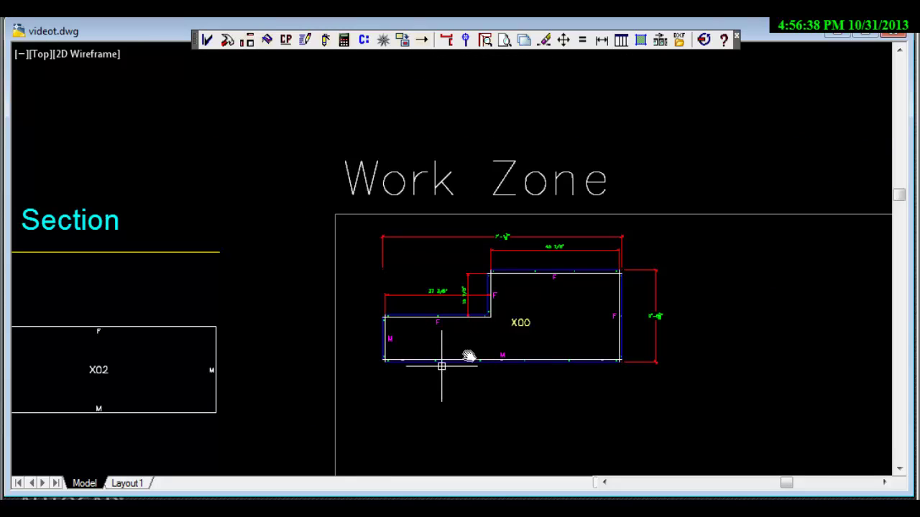
scroll(544, 349, up, 1)
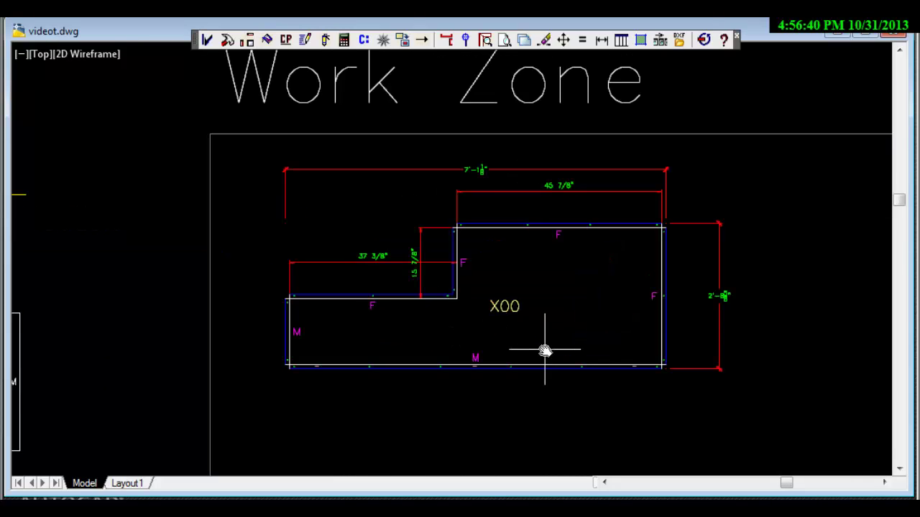
scroll(544, 353, down, 1)
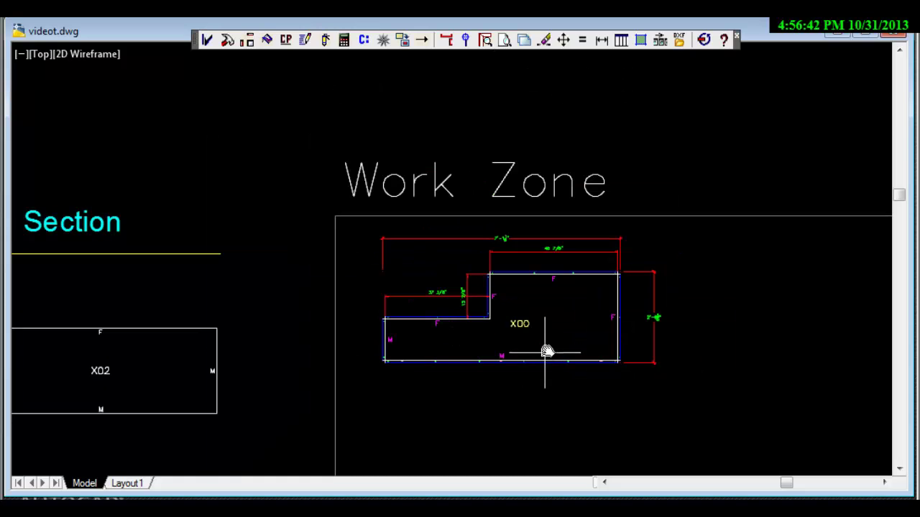
scroll(546, 351, down, 4)
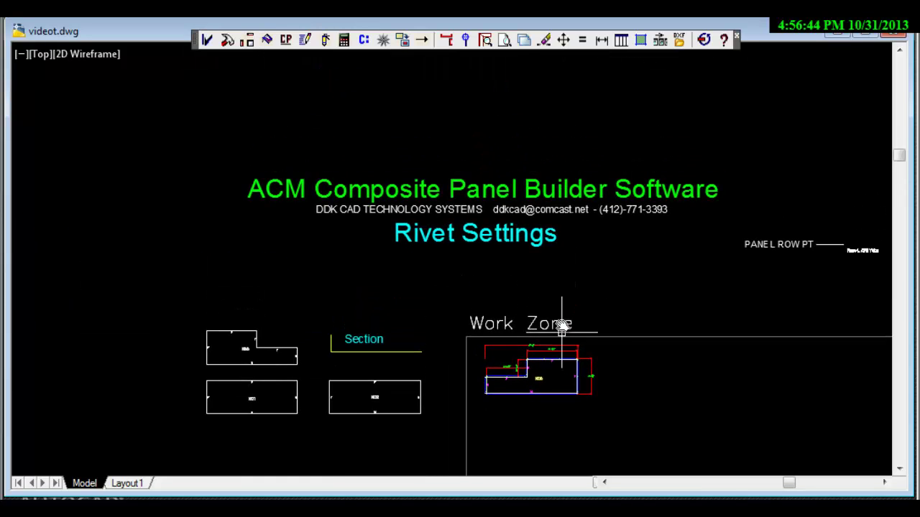
scroll(566, 257, up, 2)
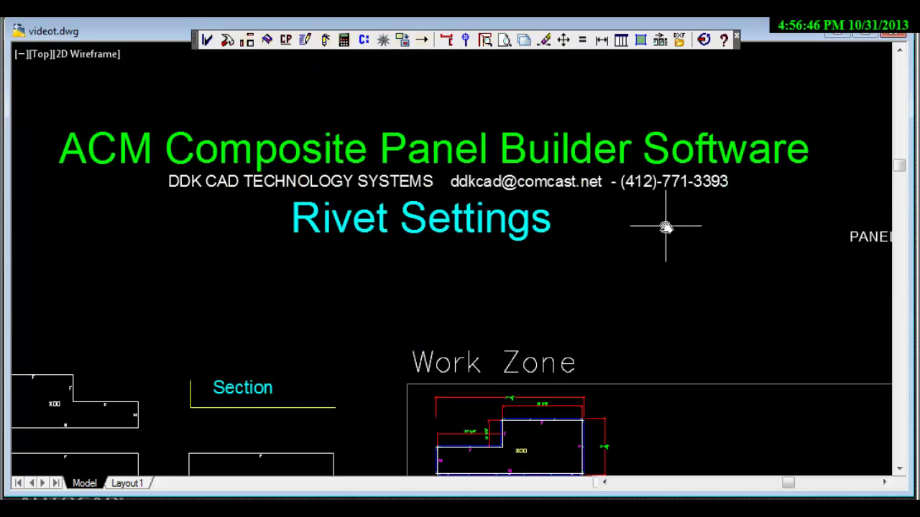